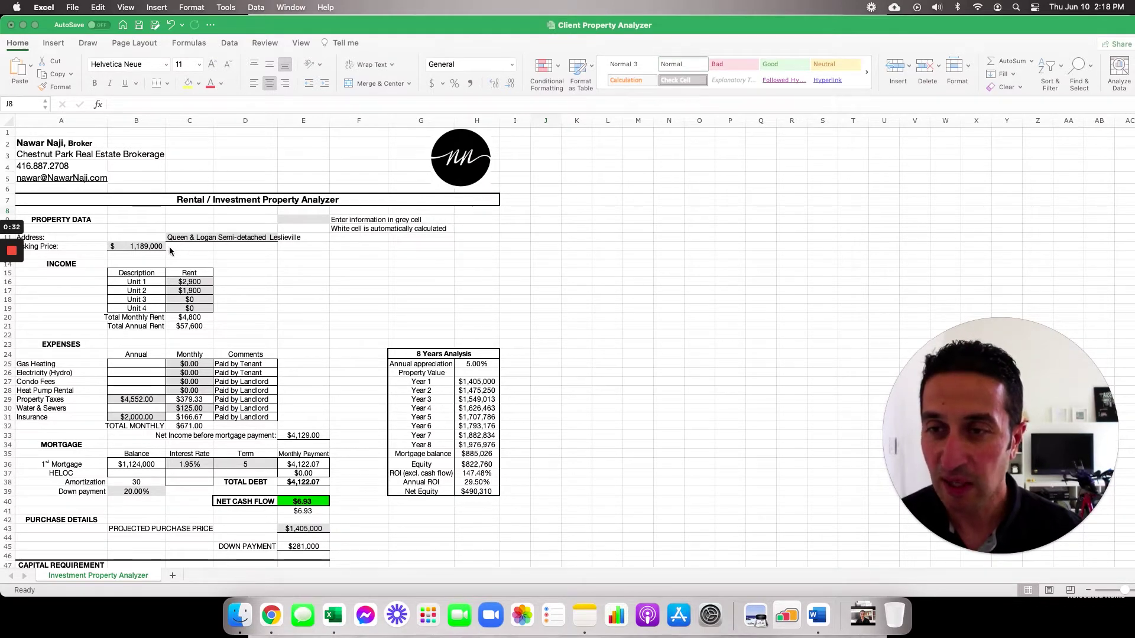
# Step: Review the property data, unit rents and expense entries, including the property taxes and the water and sewer cost
pyautogui.click(206, 252)
pyautogui.scroll(-3, 257, 315)
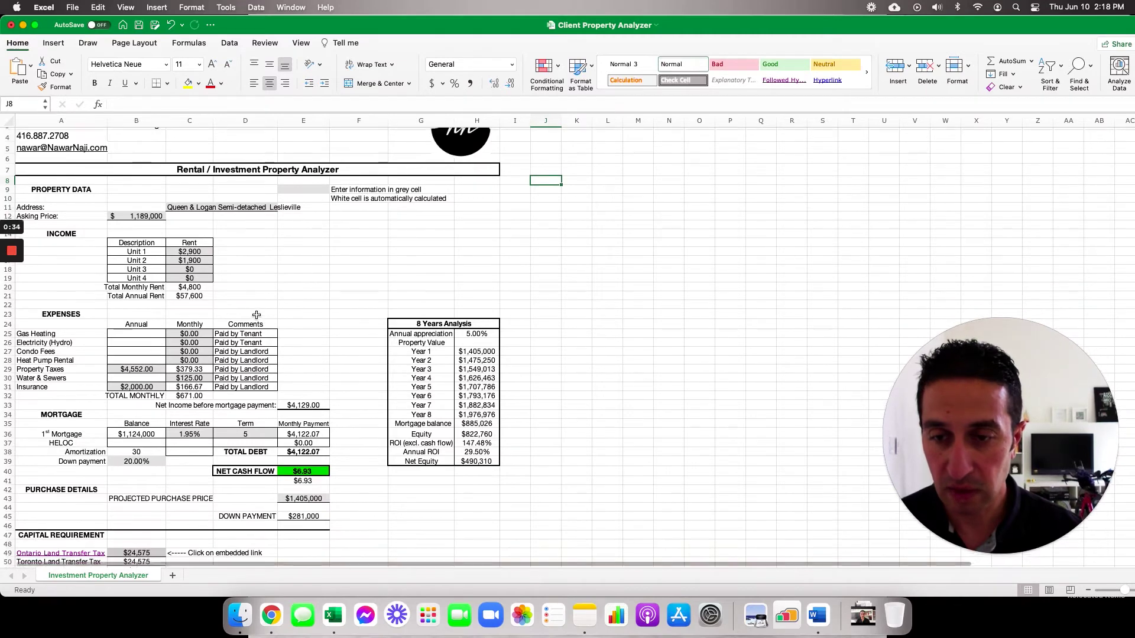
pyautogui.scroll(2, 257, 315)
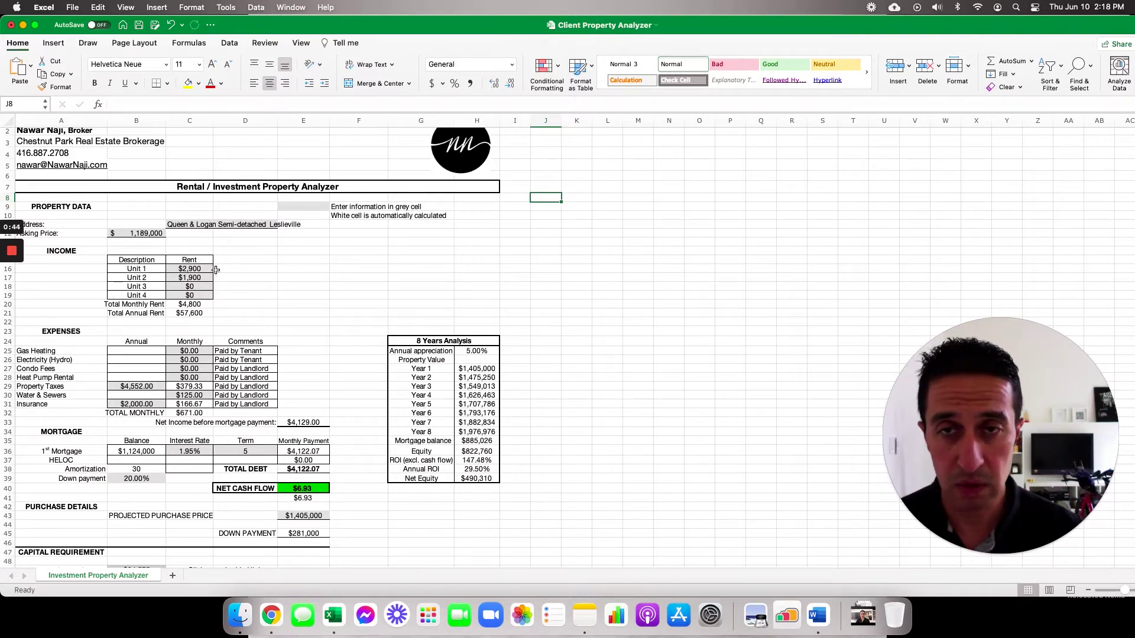
pyautogui.scroll(1, 215, 270)
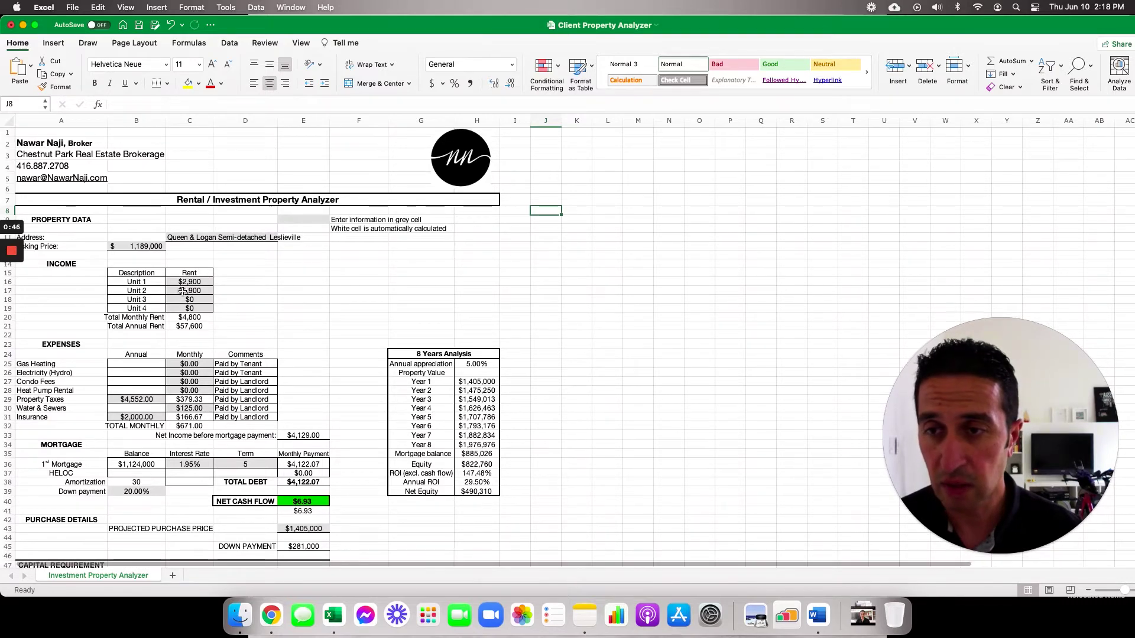
pyautogui.click(222, 292)
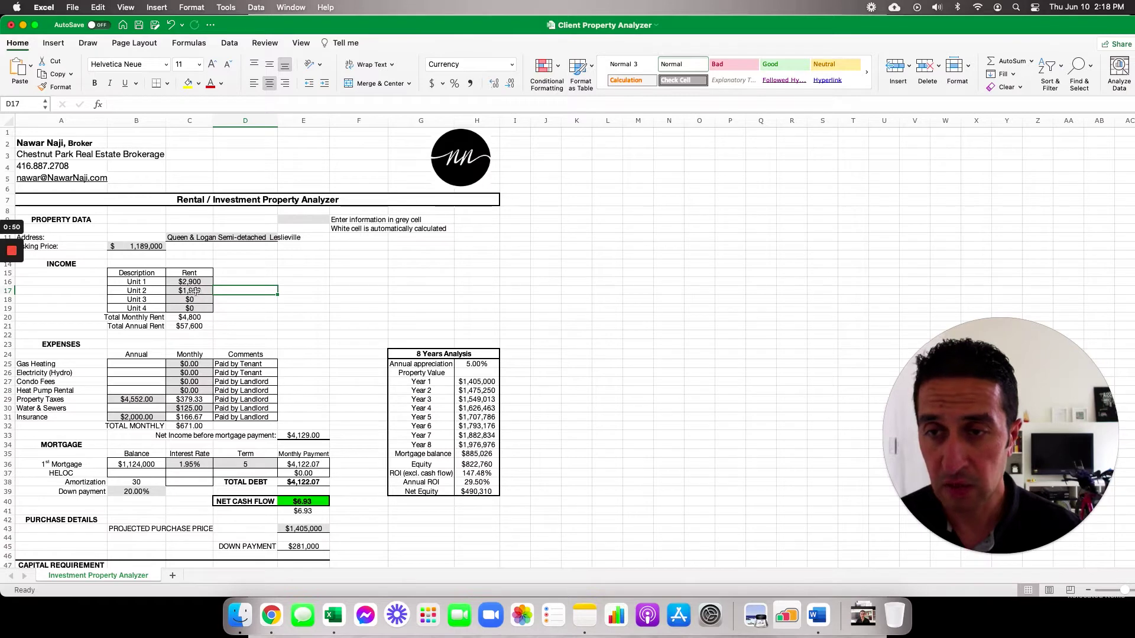
pyautogui.scroll(-5, 197, 290)
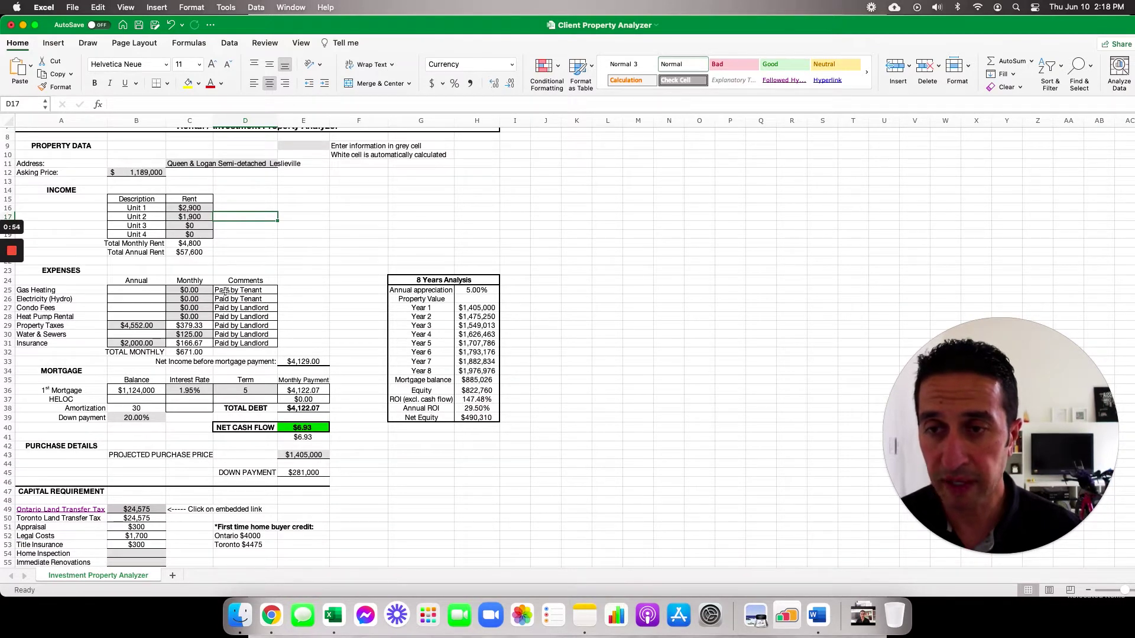
pyautogui.click(283, 292)
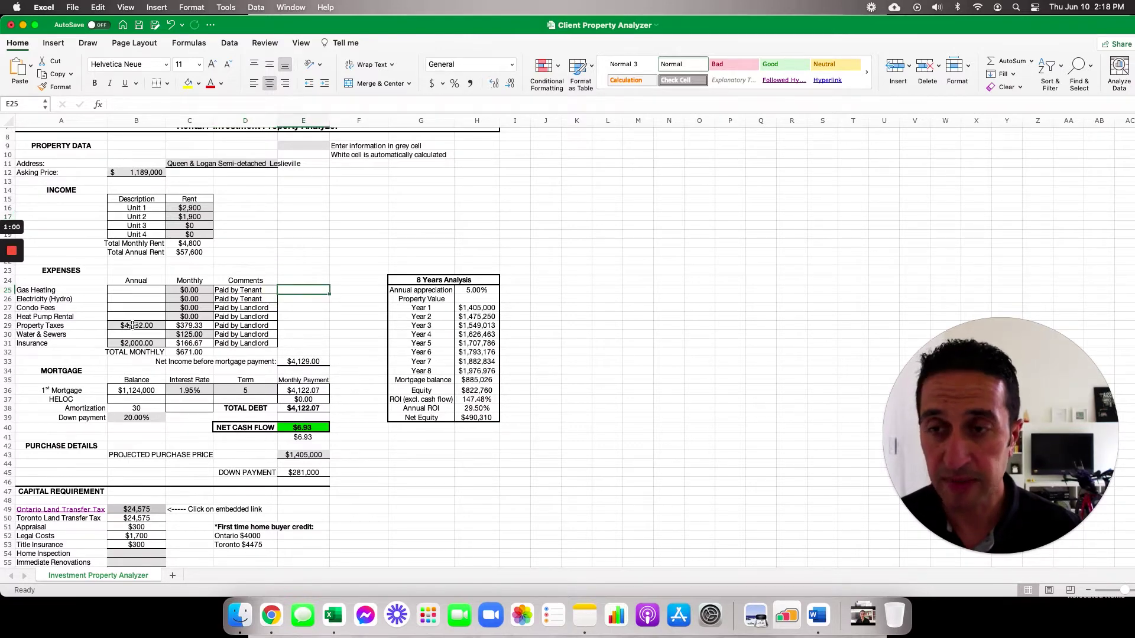
pyautogui.click(153, 326)
pyautogui.click(209, 336)
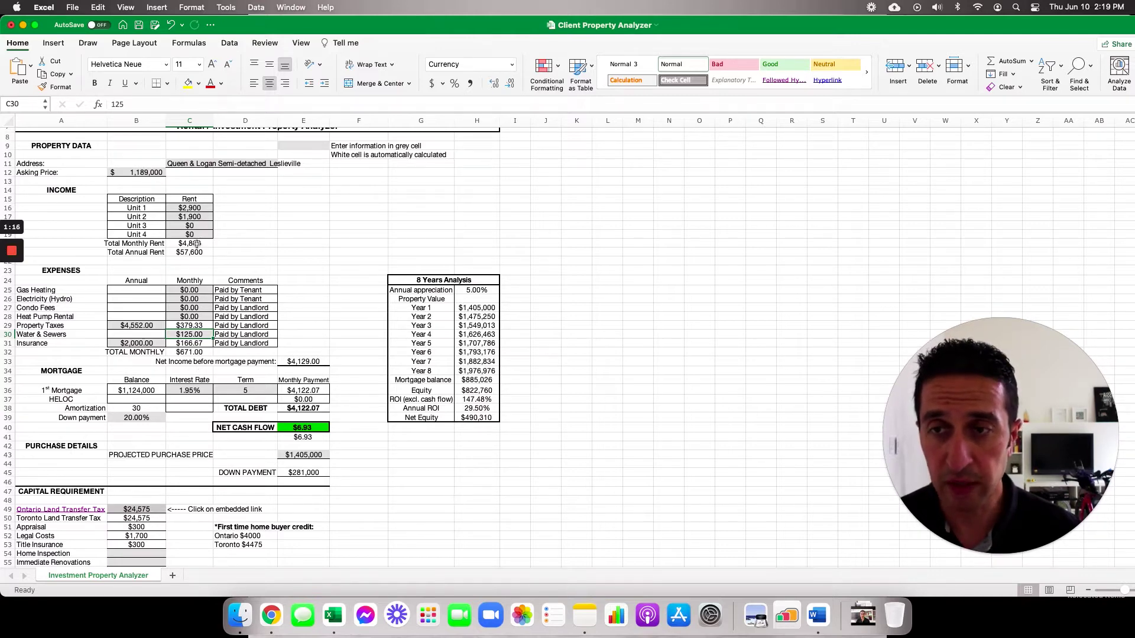
# Step: Examine the mortgage, net cash flow and purchase details together with the capital requirement section
pyautogui.scroll(-1, 204, 307)
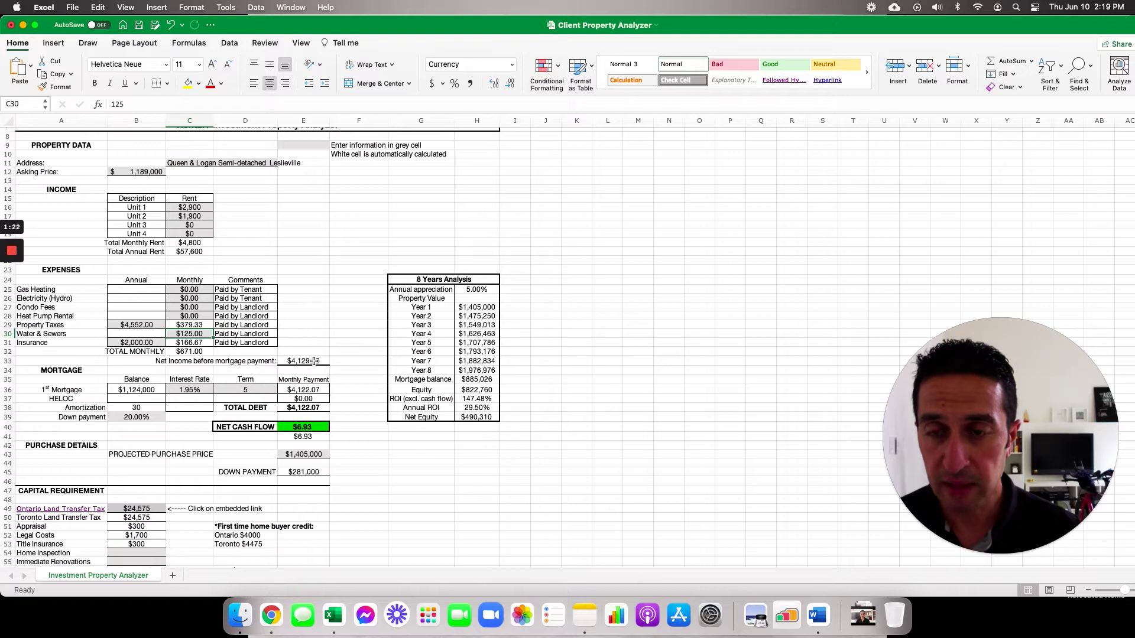
pyautogui.scroll(-5, 315, 361)
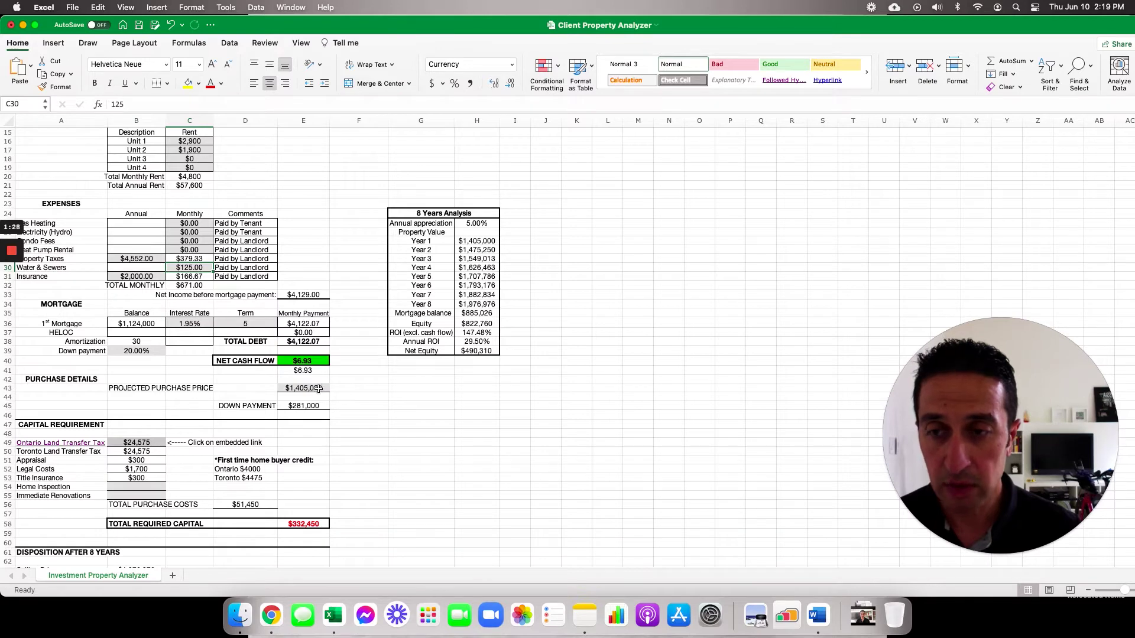
pyautogui.scroll(-1, 320, 389)
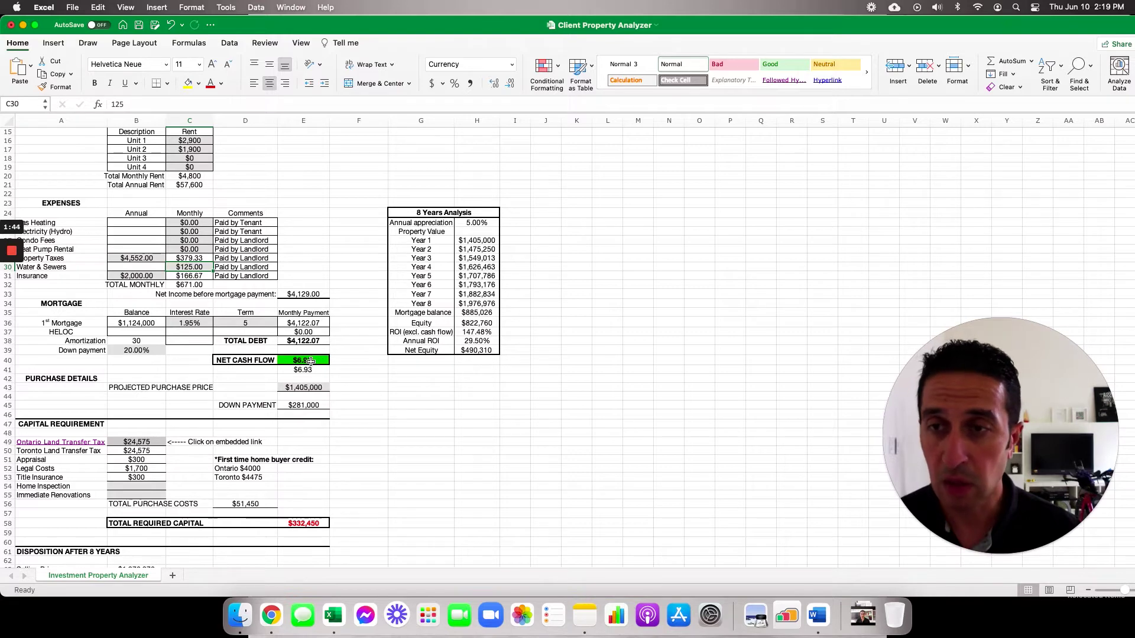
pyautogui.scroll(2, 278, 343)
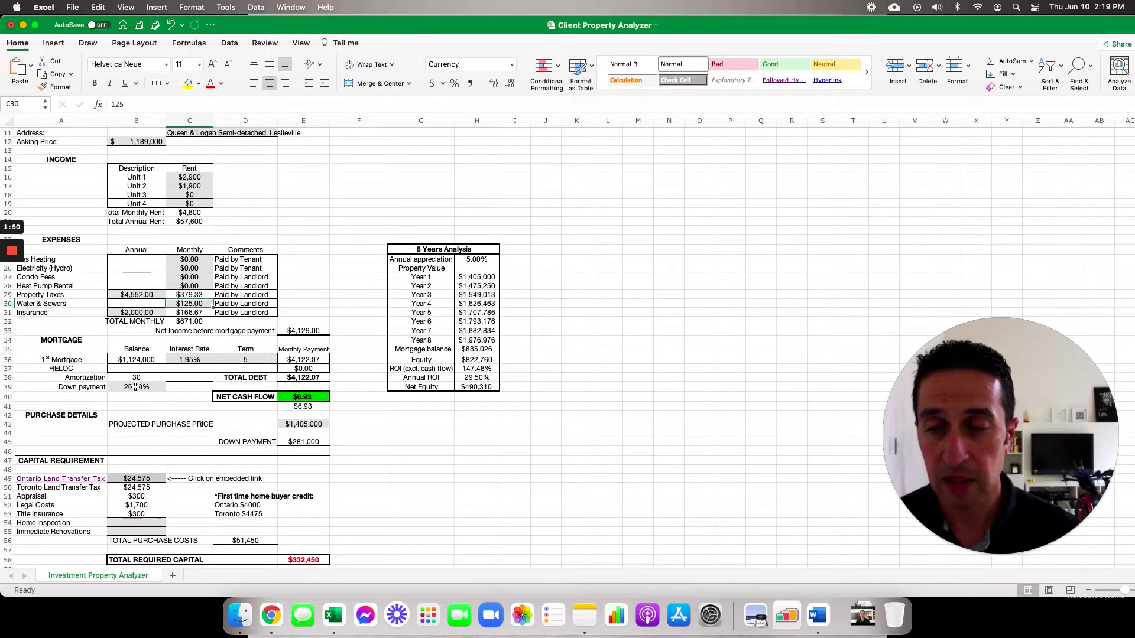
pyautogui.scroll(-3, 136, 378)
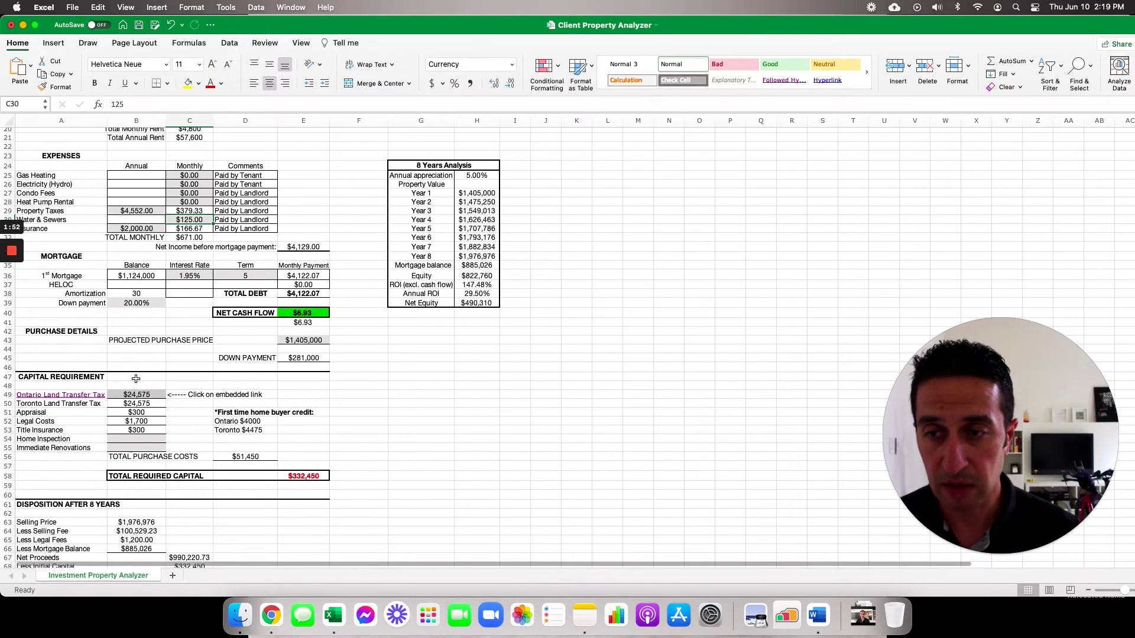
pyautogui.scroll(2, 140, 354)
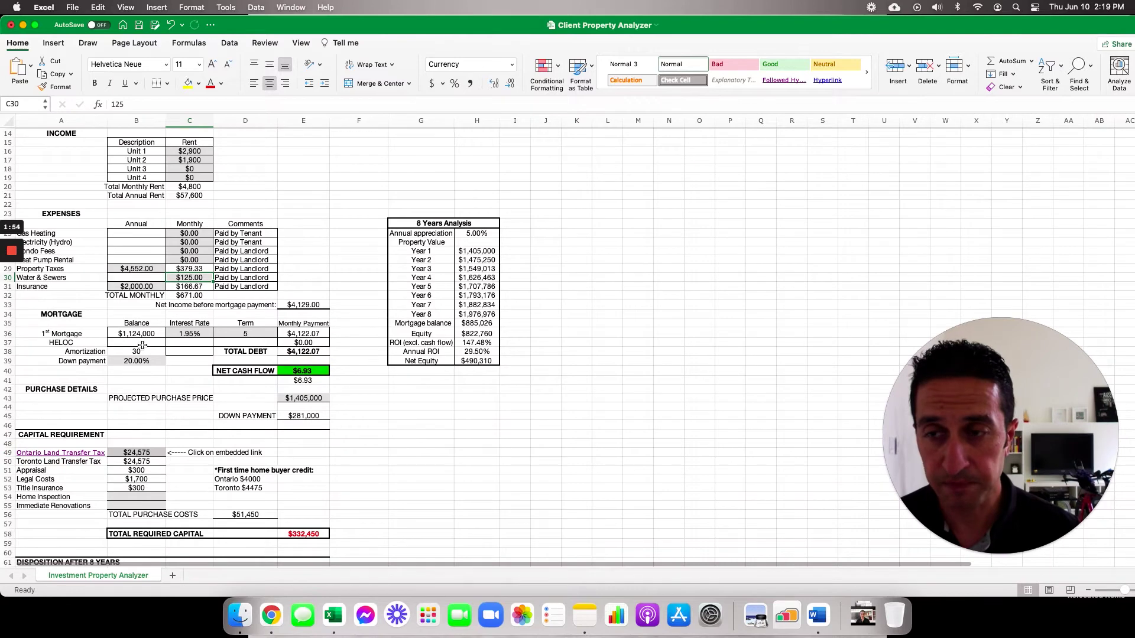
pyautogui.scroll(-5, 142, 345)
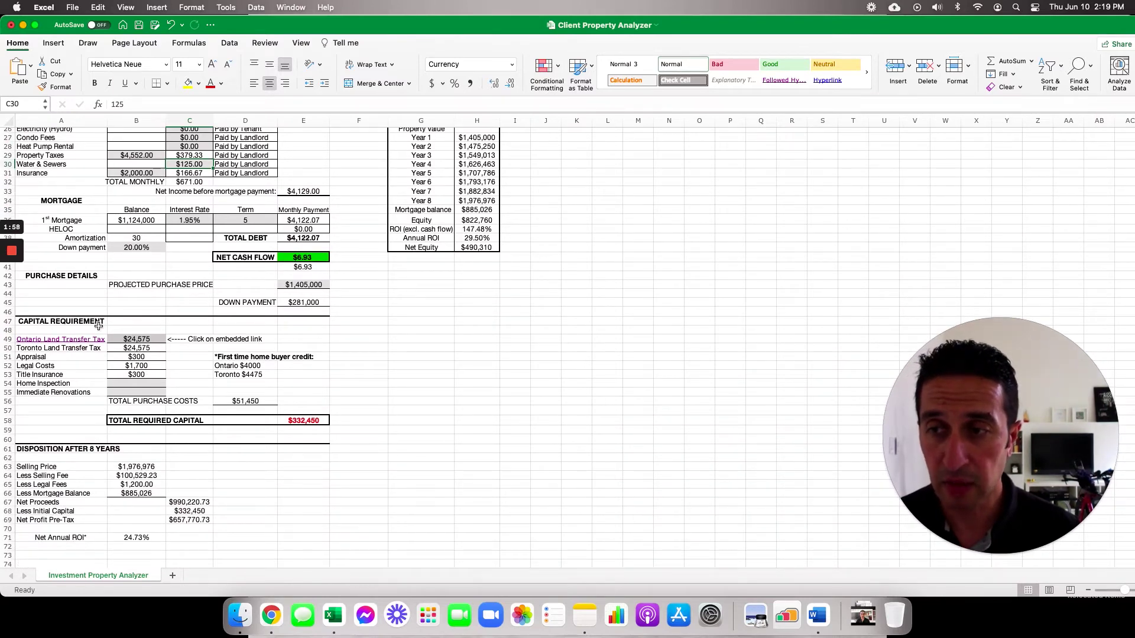
pyautogui.click(119, 322)
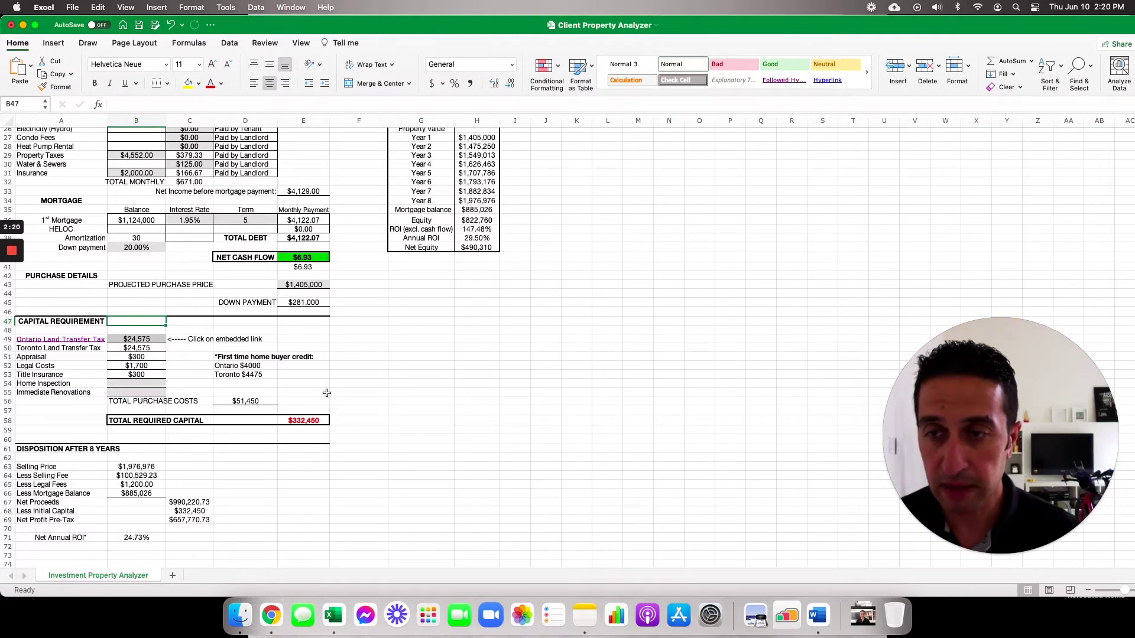
pyautogui.scroll(5, 327, 393)
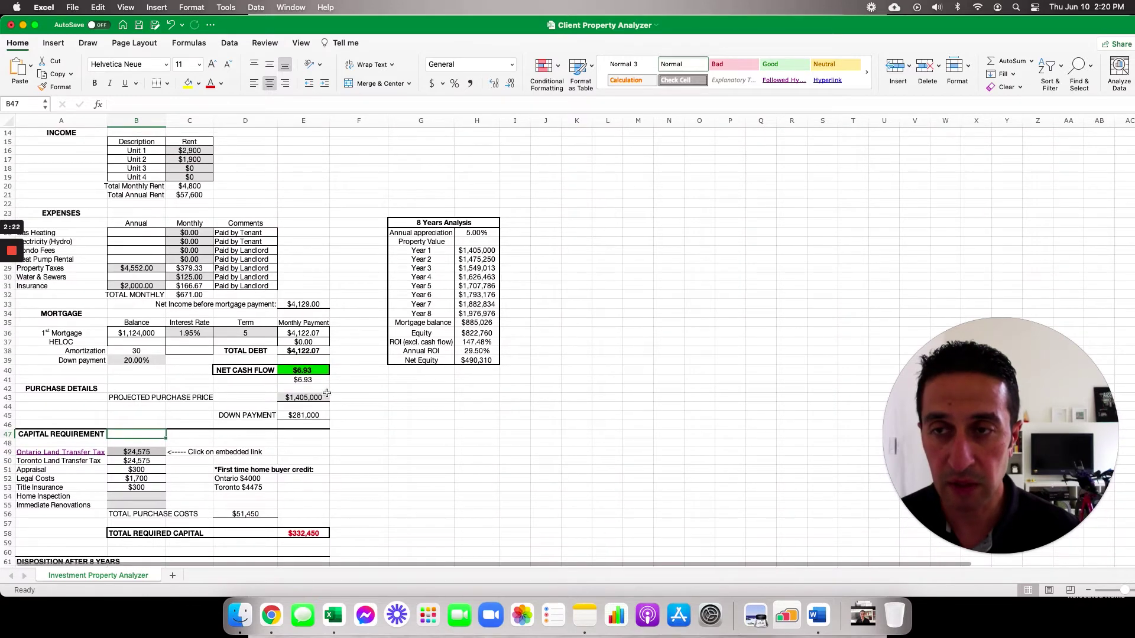
pyautogui.scroll(-5, 326, 393)
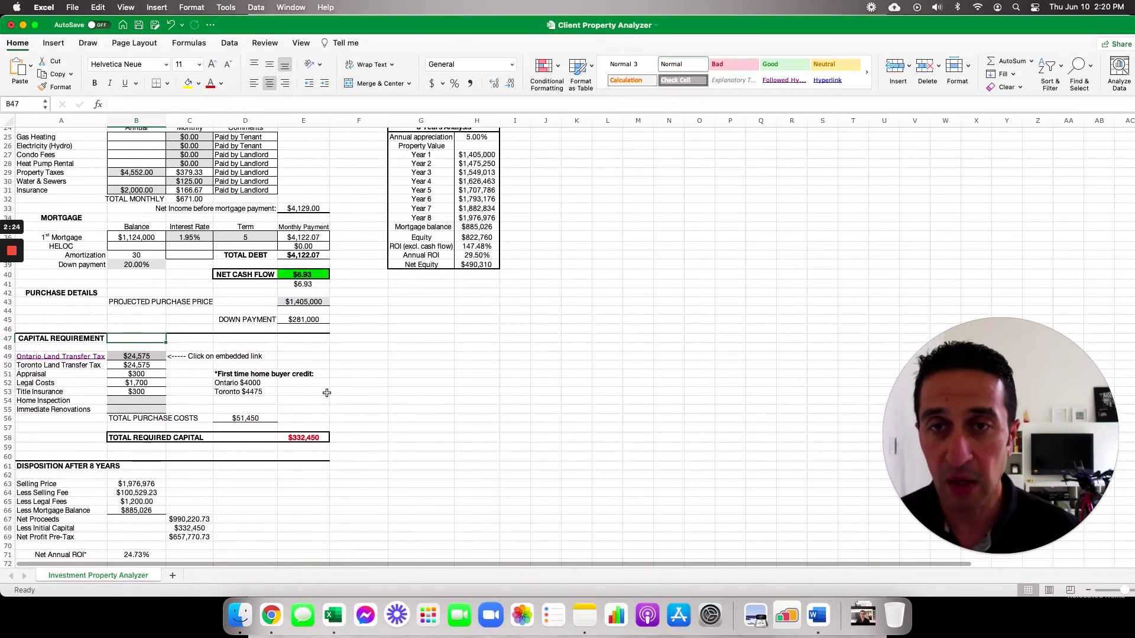
pyautogui.scroll(2, 327, 393)
pyautogui.scroll(1, 327, 393)
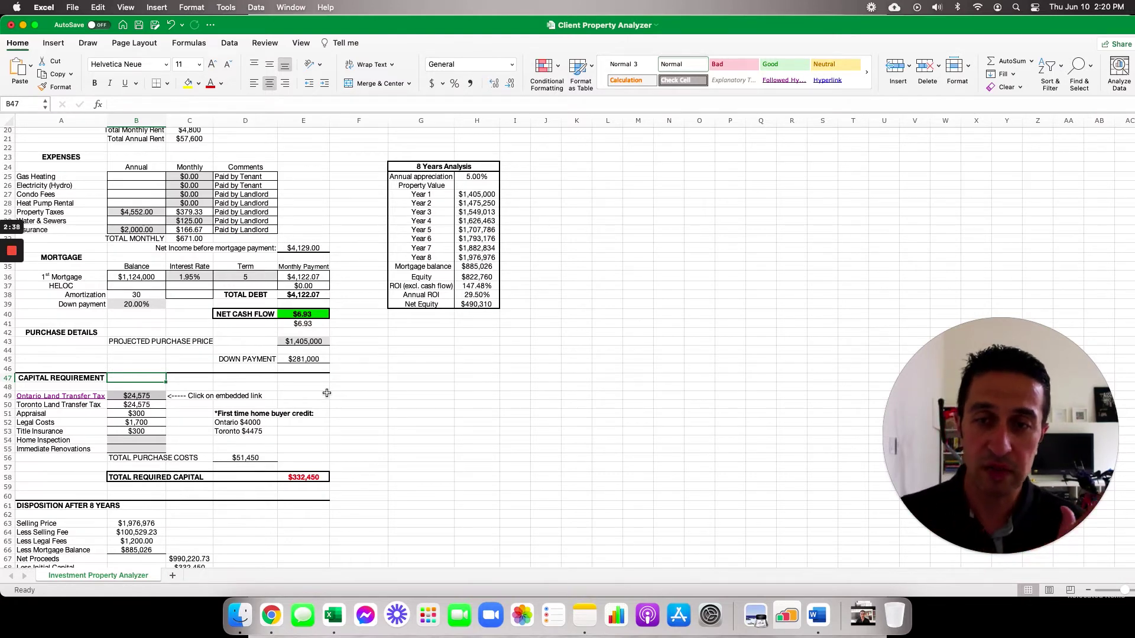
pyautogui.scroll(3, 327, 393)
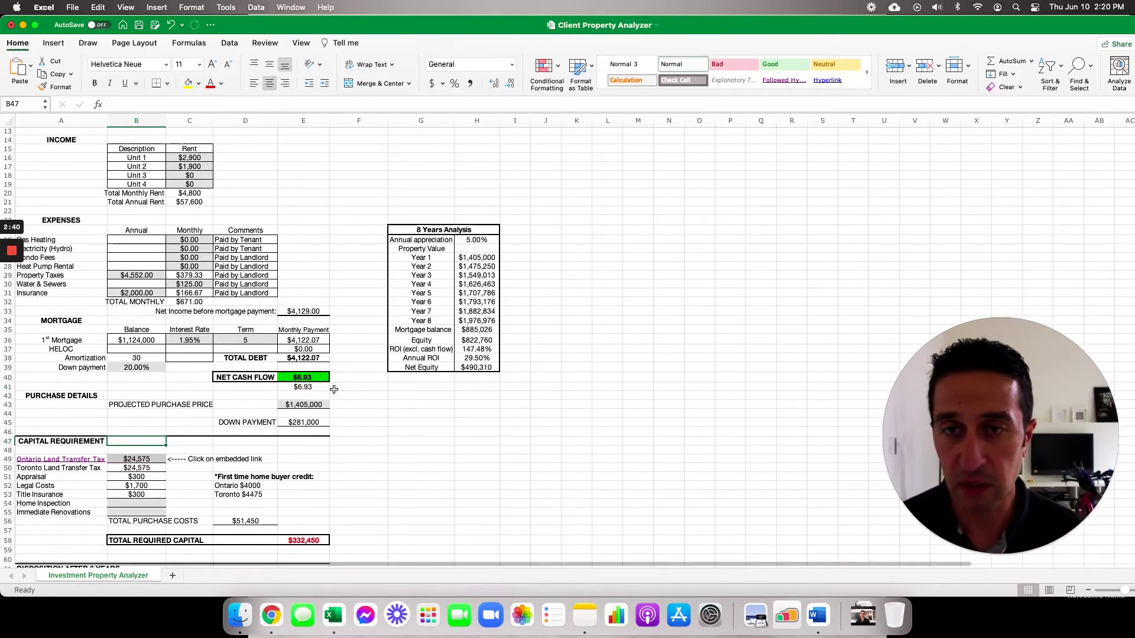
# Step: Inspect the 8 Years Analysis table, including the Equity and Net Equity formulas, and compare it with the disposition after 8 years
pyautogui.click(475, 258)
pyautogui.press('Tab')
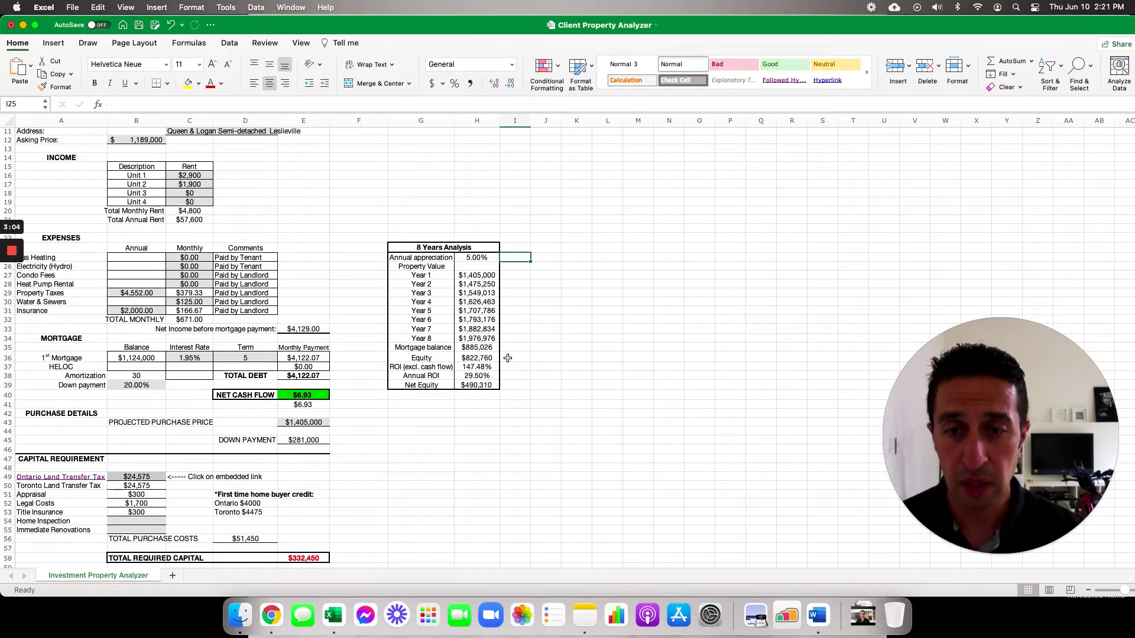
pyautogui.click(502, 358)
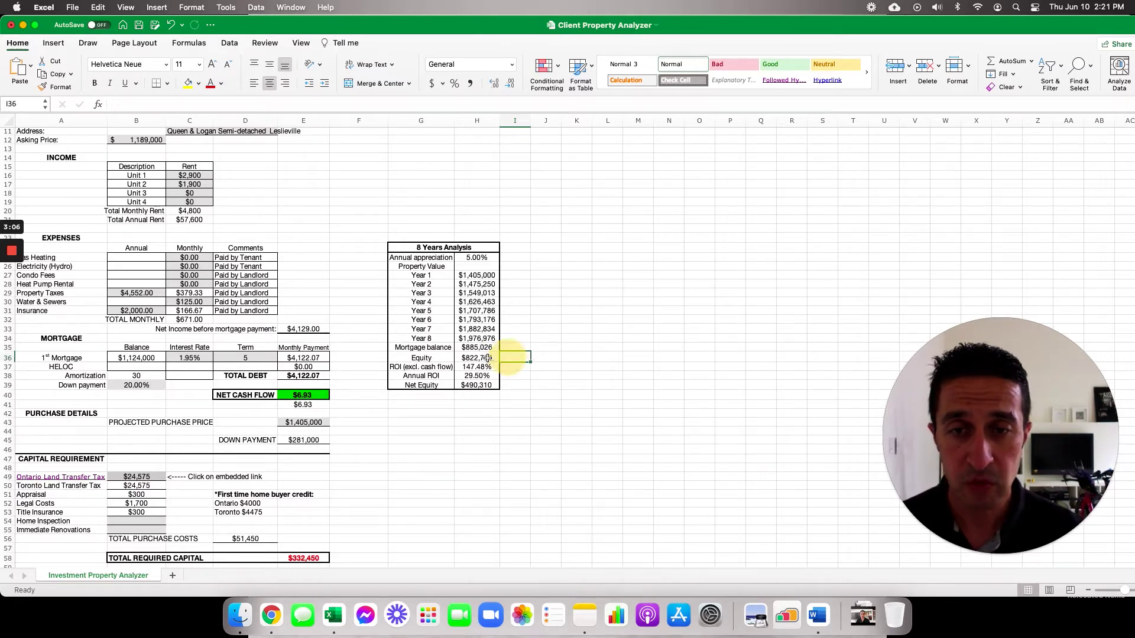
pyautogui.click(492, 358)
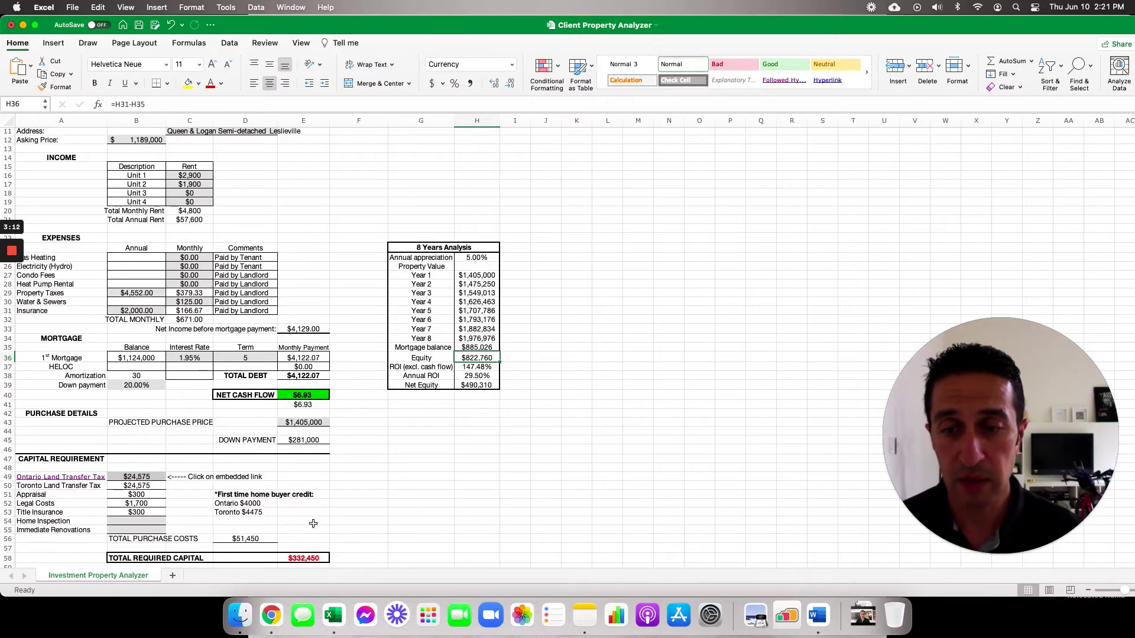
pyautogui.click(489, 387)
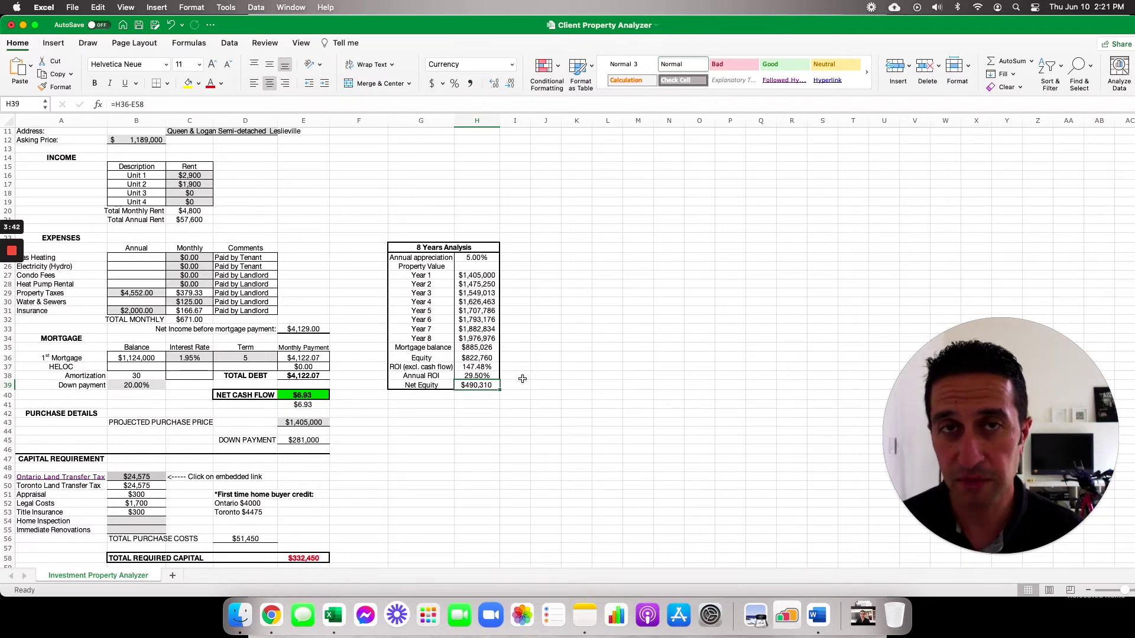
pyautogui.scroll(-5, 522, 379)
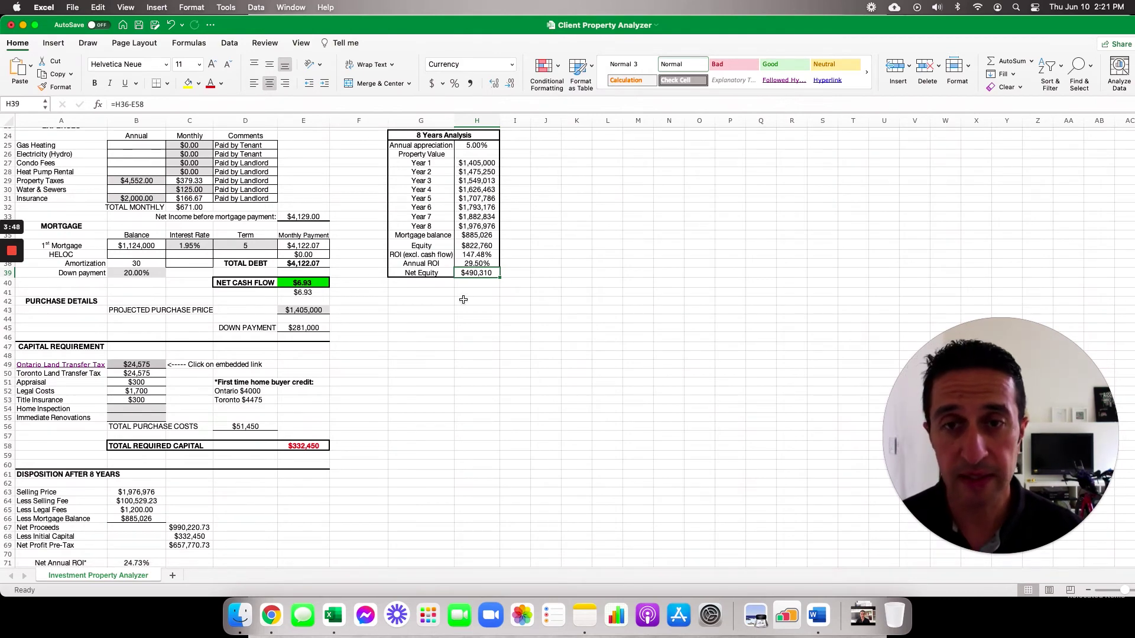
pyautogui.scroll(-1, 418, 380)
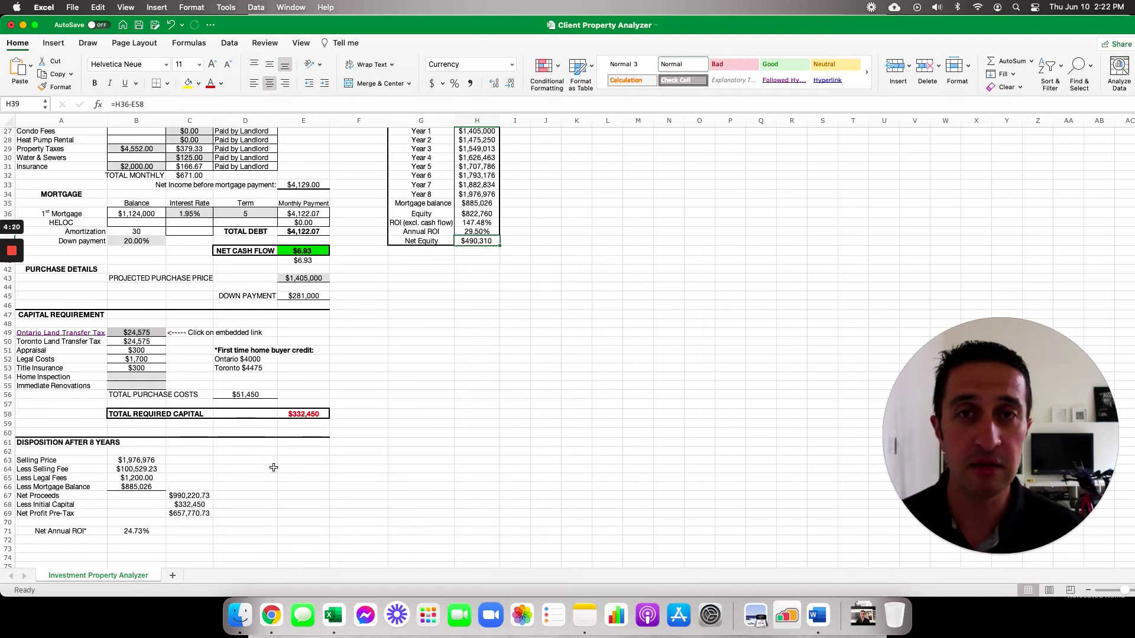
pyautogui.scroll(5, 348, 436)
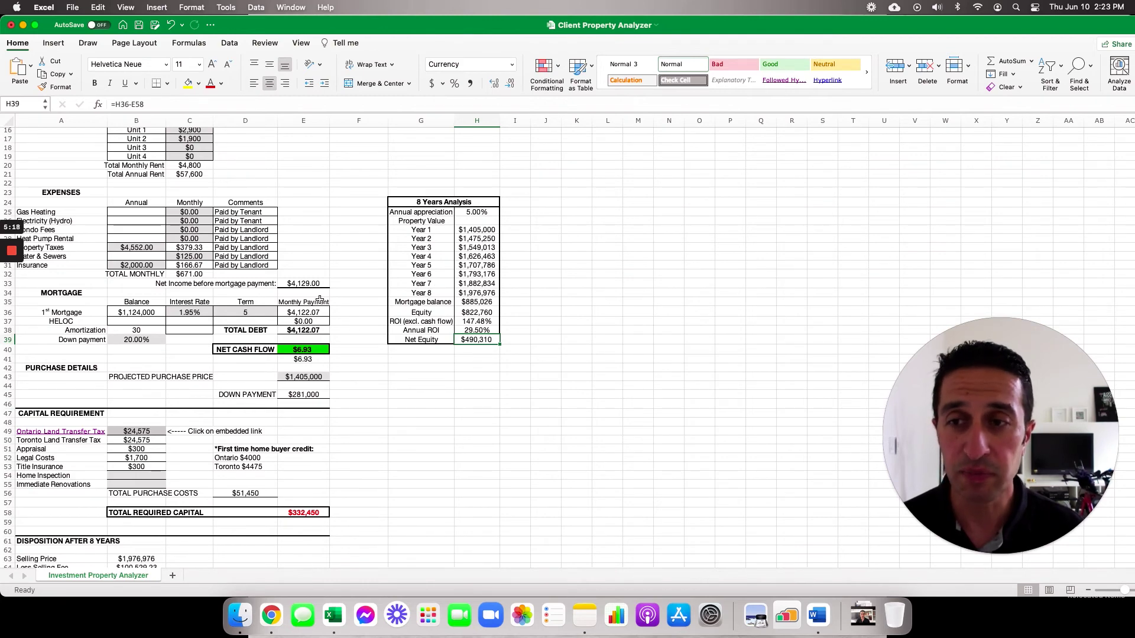
pyautogui.scroll(4, 319, 299)
pyautogui.scroll(-3, 319, 300)
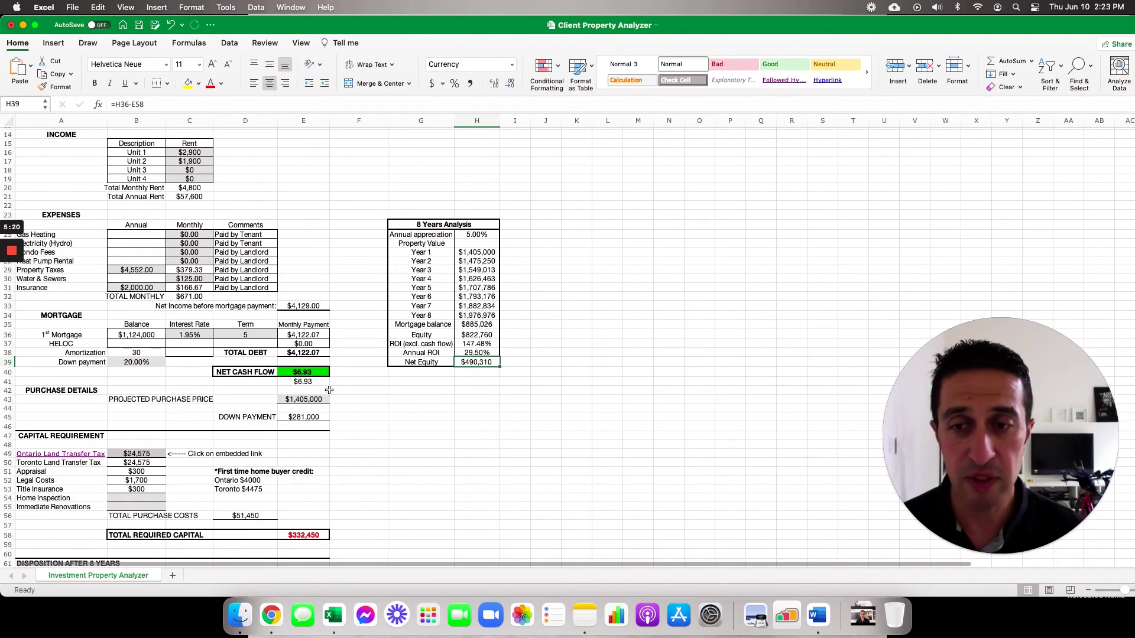